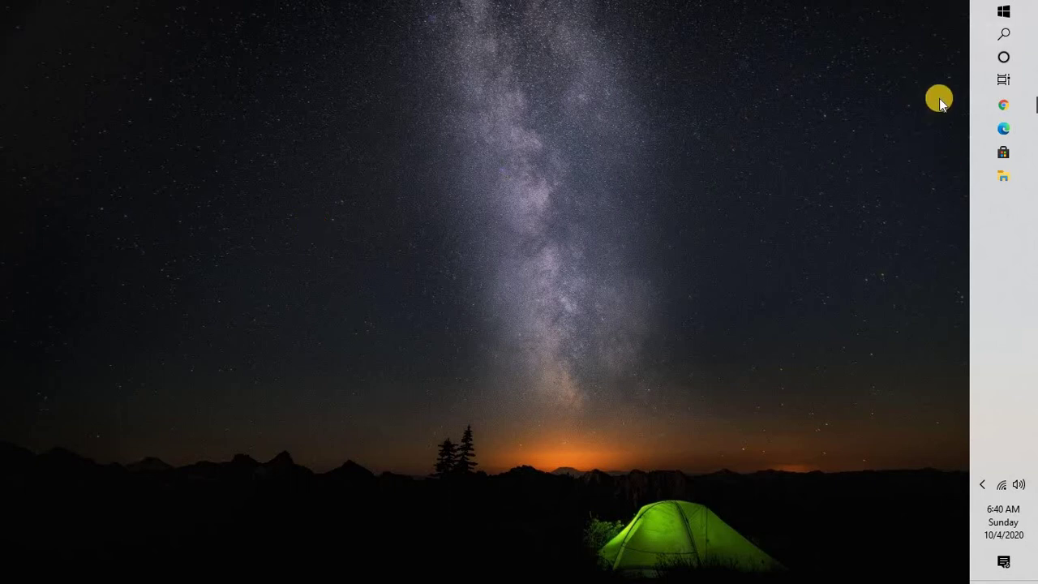
# - Search Windows for 'device manager' and launch Device Manager from the results
pyautogui.click(1020, 34)
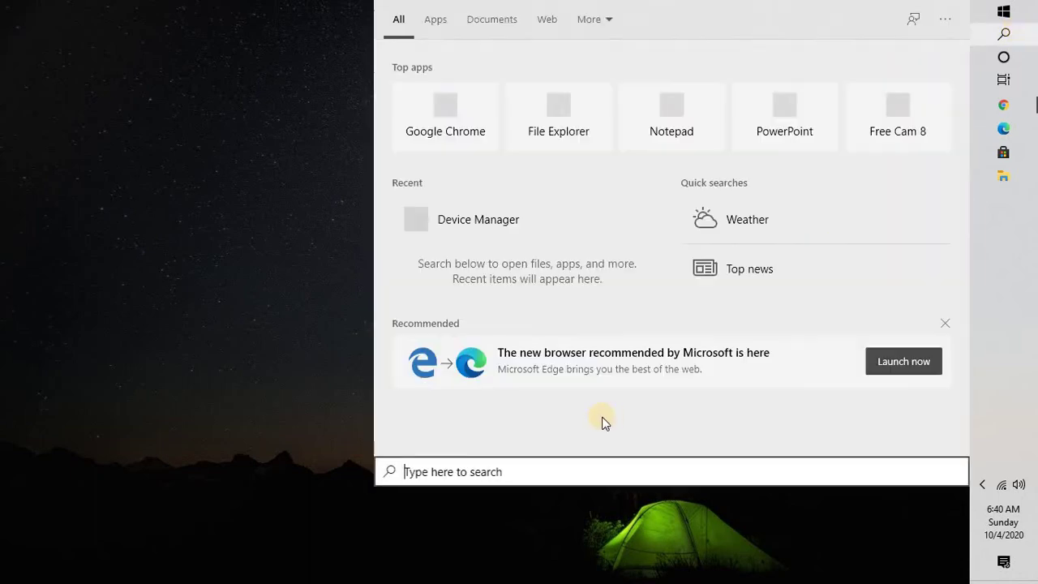
pyautogui.write('dev')
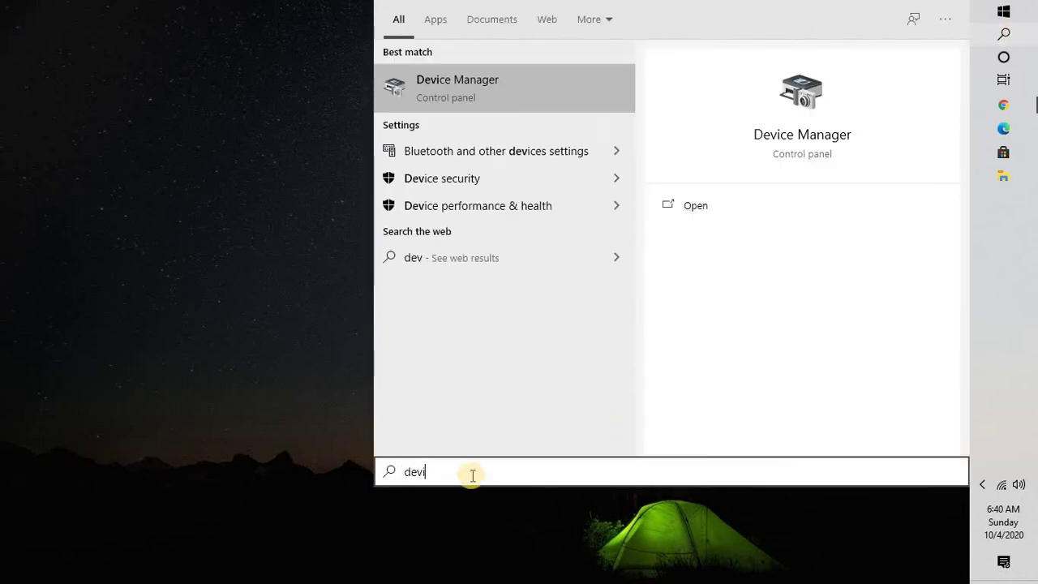
pyautogui.write('ic')
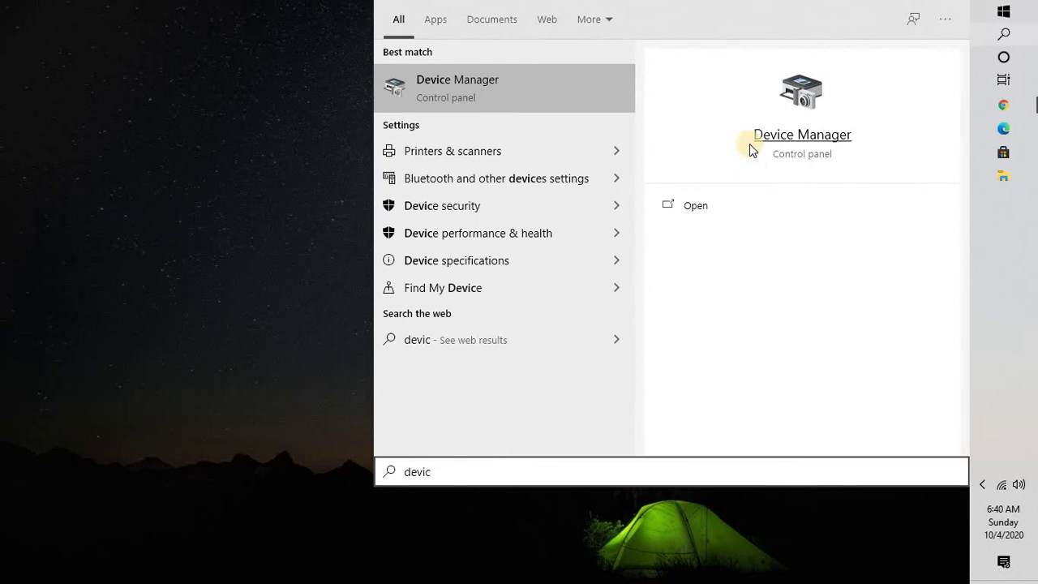
pyautogui.write('e manage')
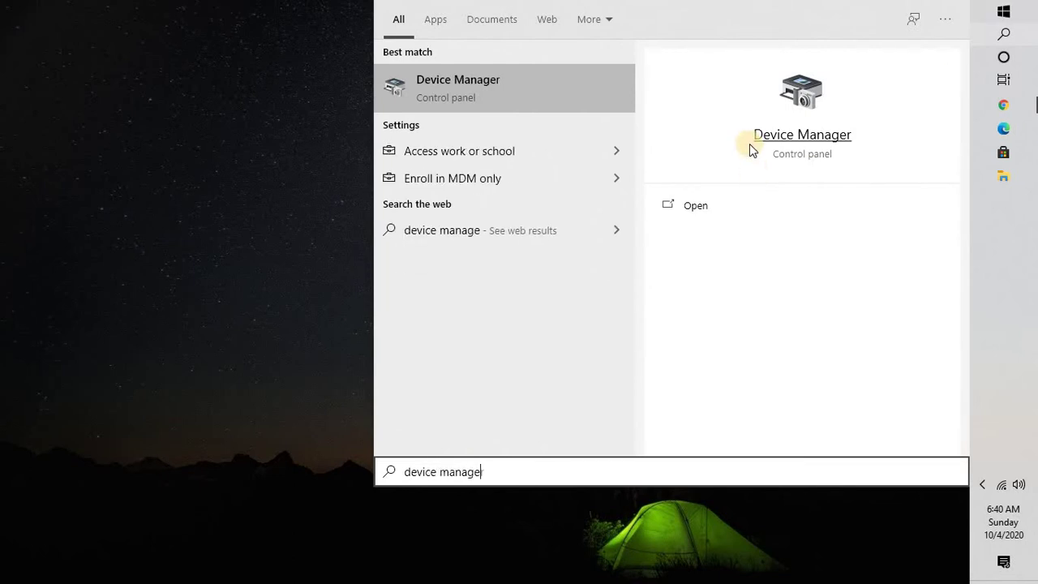
pyautogui.write('r')
pyautogui.click(814, 135)
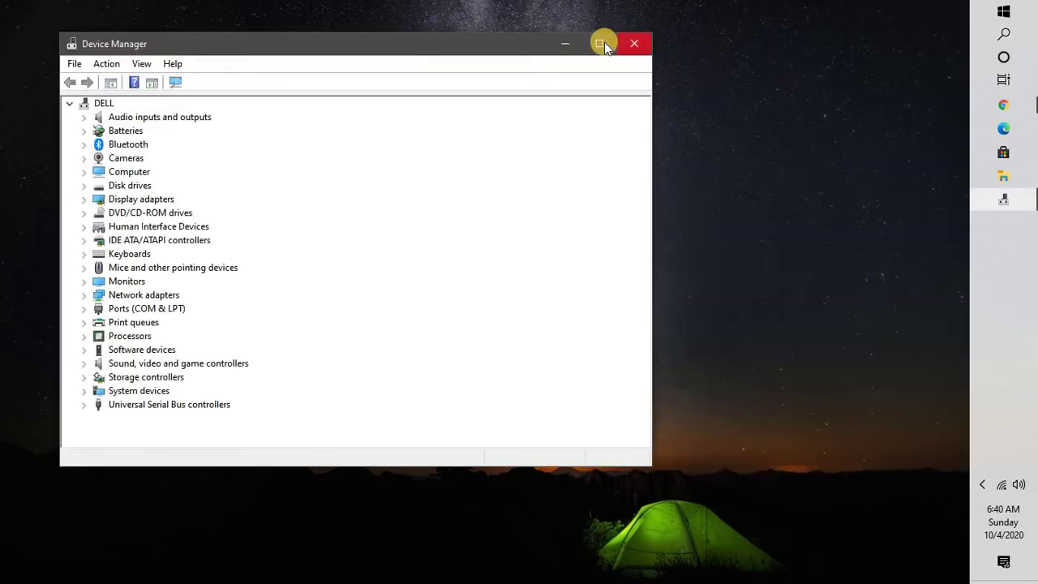
# - Maximize Device Manager and expand 'Sound, video and game controllers'
pyautogui.click(599, 43)
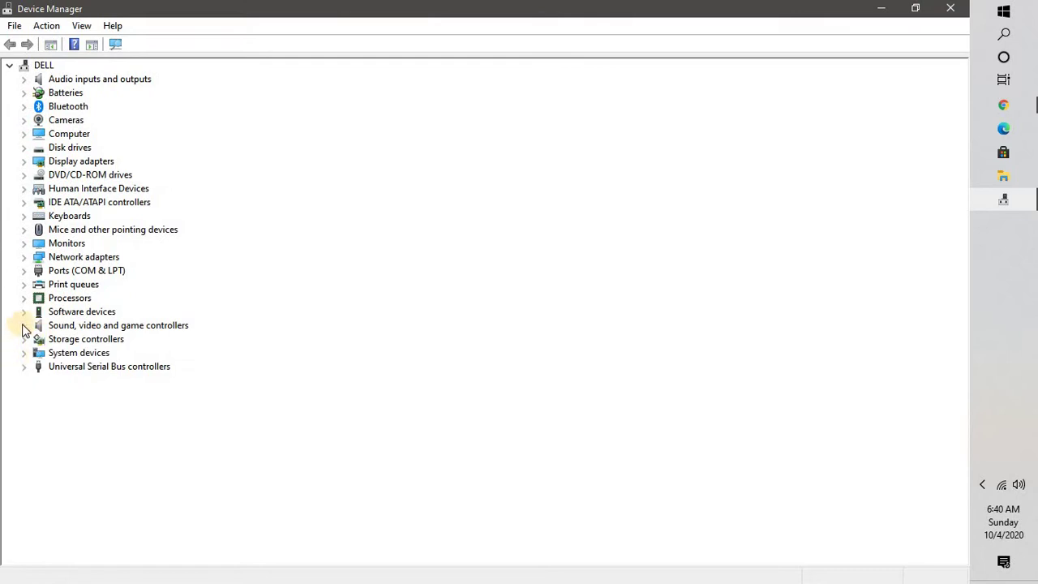
pyautogui.click(23, 327)
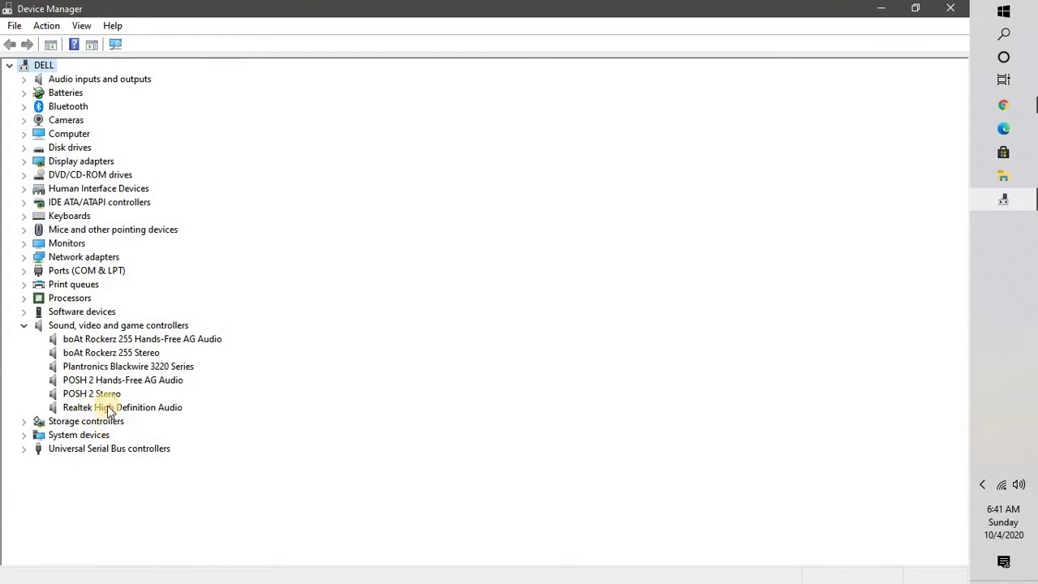
# - Start Update Driver from the Driver tab of Realtek High Definition Audio's properties
pyautogui.rightClick(109, 408)
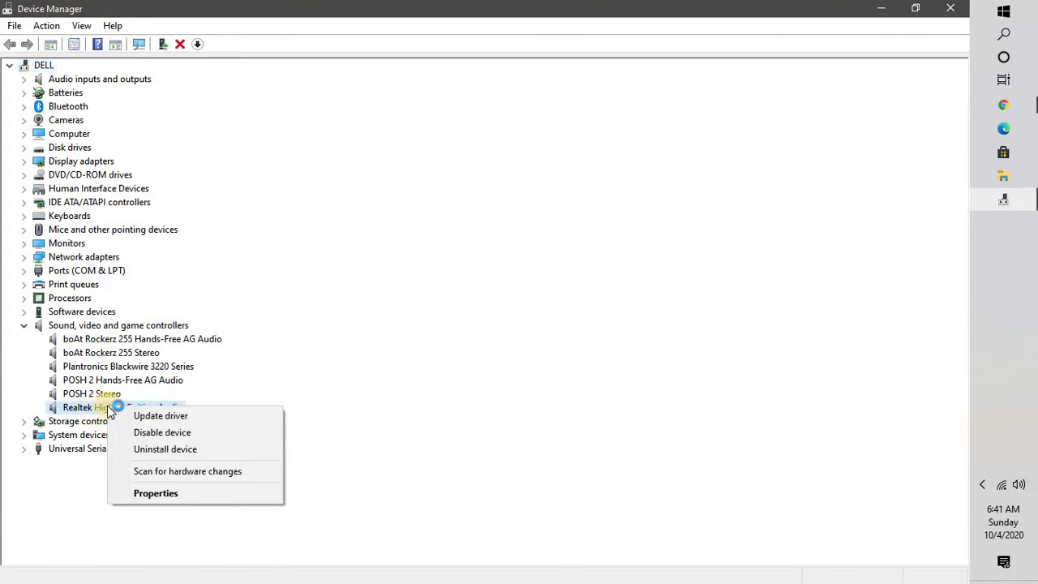
pyautogui.click(188, 493)
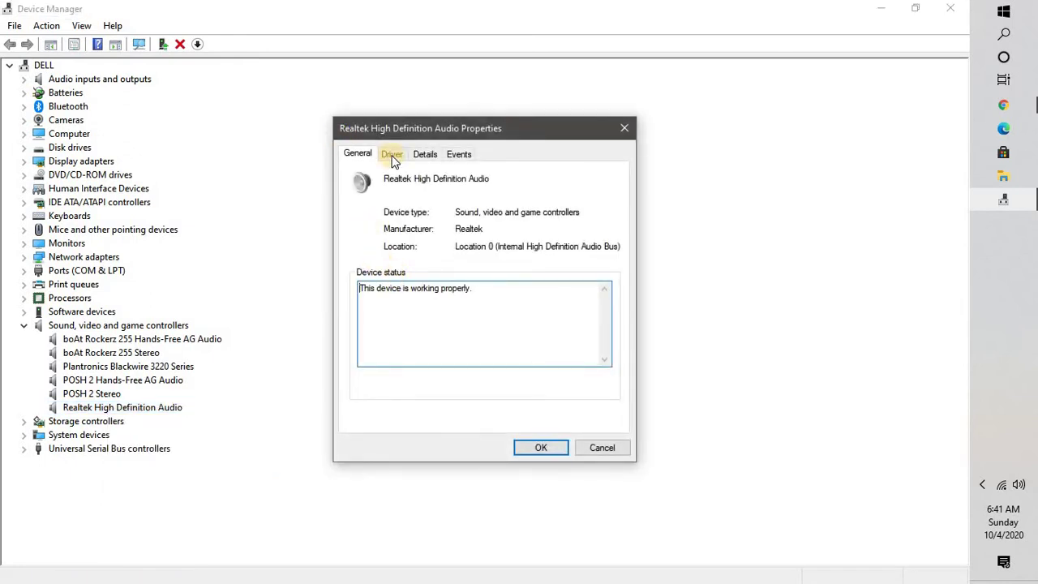
pyautogui.click(393, 156)
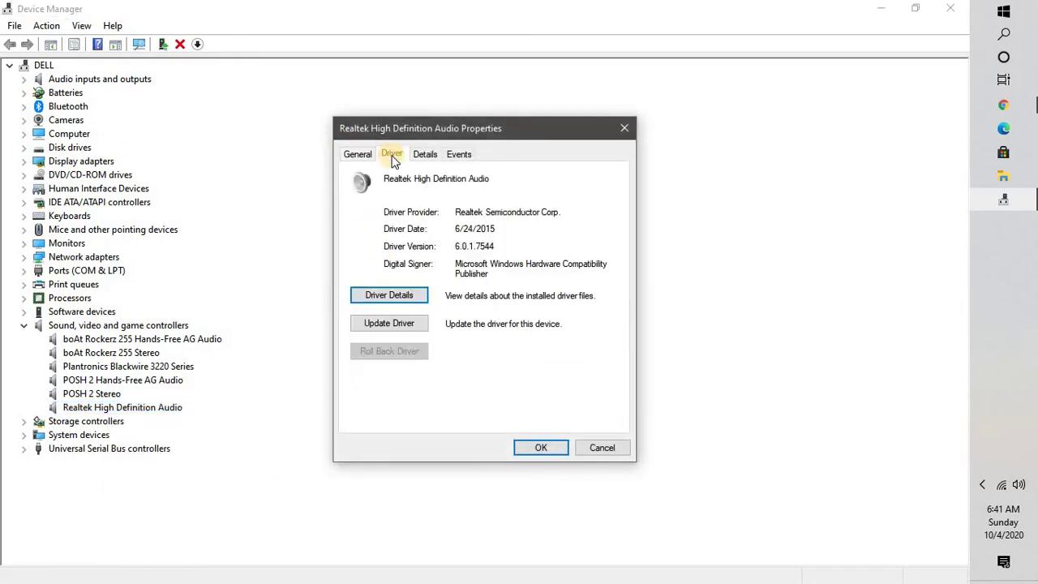
pyautogui.click(390, 324)
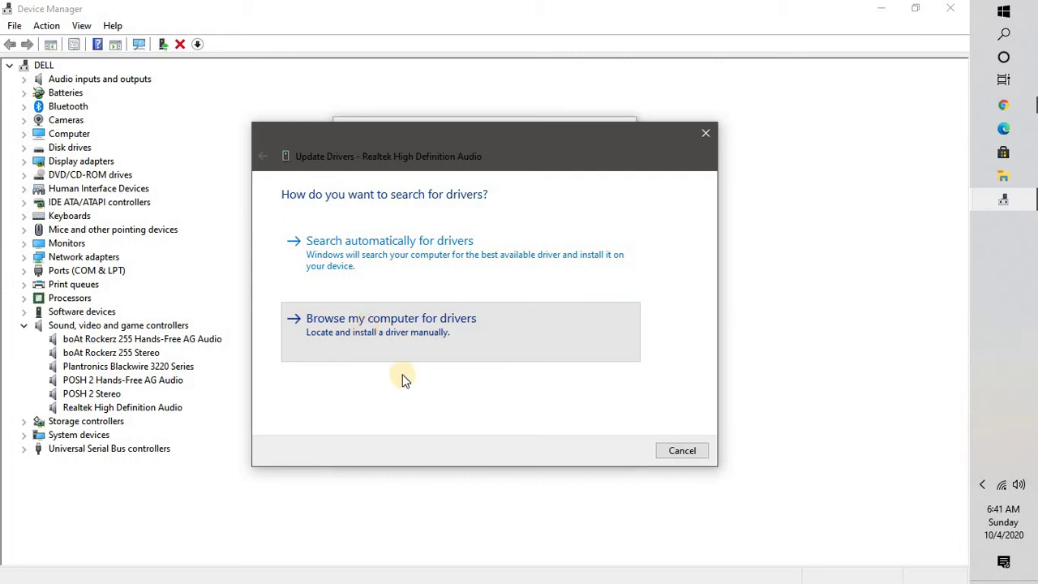
# - Browse this computer and install Realtek High Definition Audio from the driver list
pyautogui.click(411, 334)
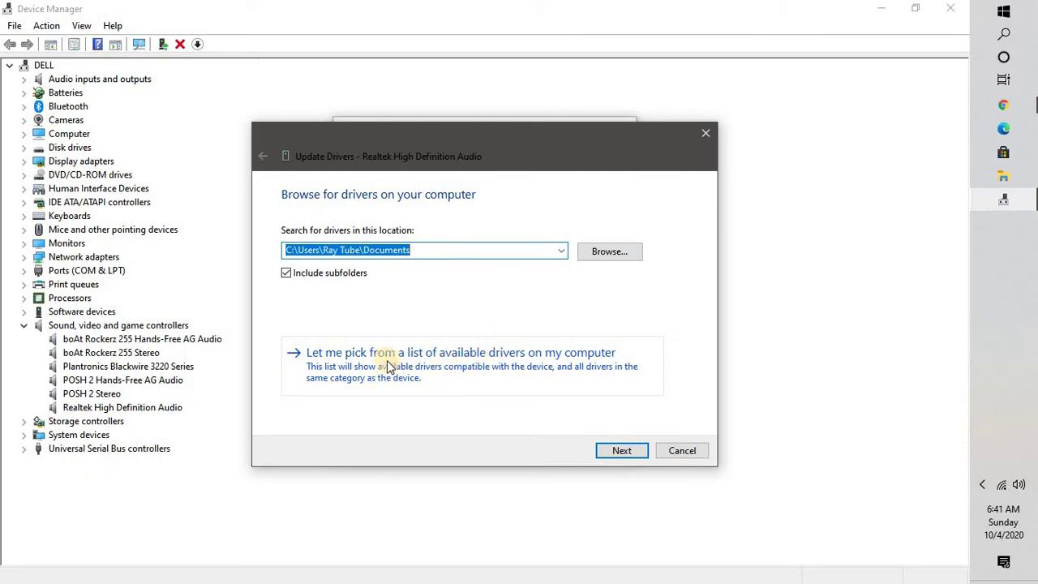
pyautogui.click(386, 360)
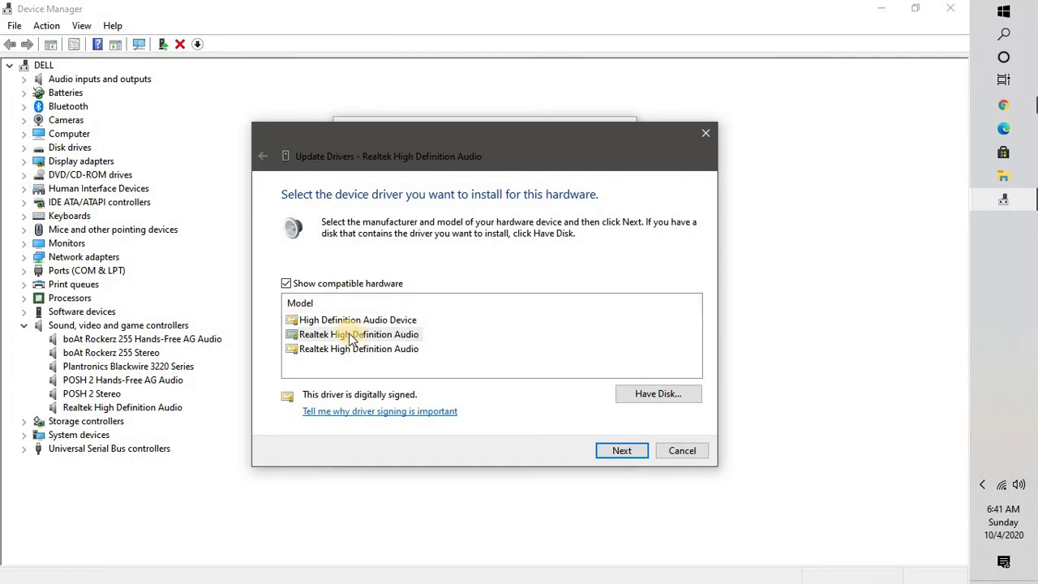
pyautogui.click(350, 339)
pyautogui.click(621, 453)
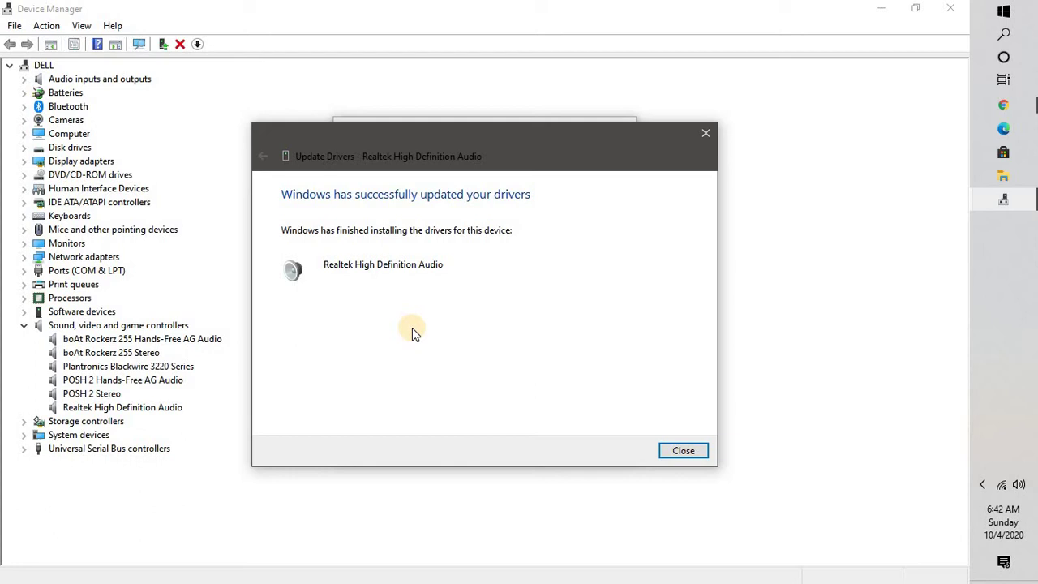
# - Close the finished driver wizard, the device properties and Device Manager
pyautogui.click(672, 455)
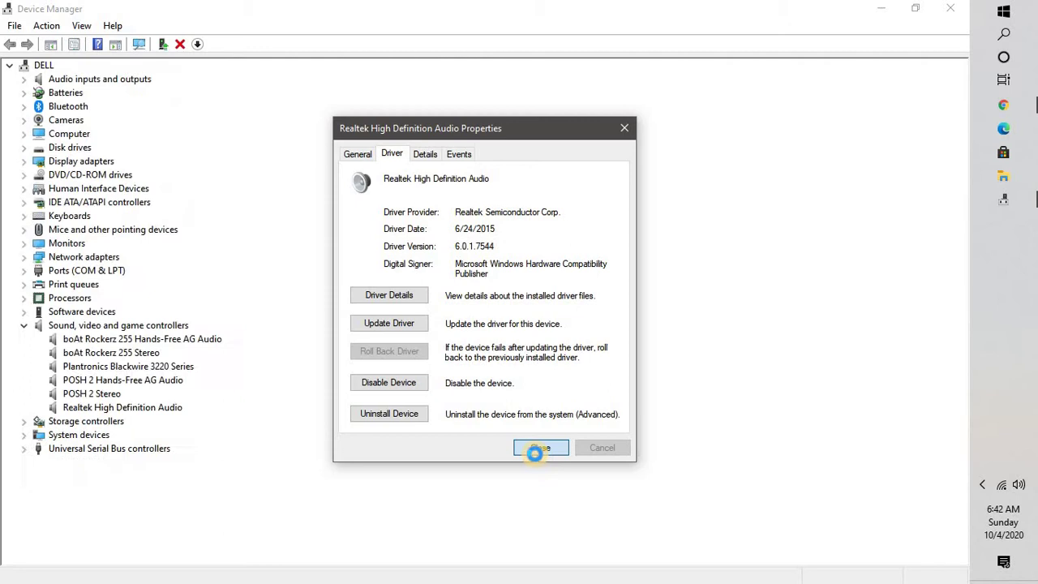
pyautogui.click(537, 450)
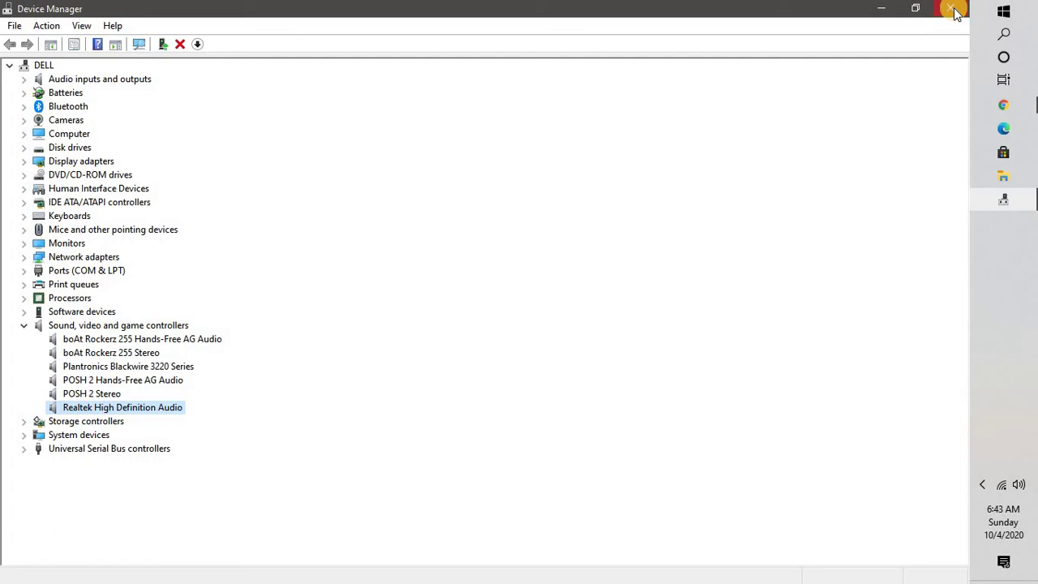
pyautogui.click(953, 9)
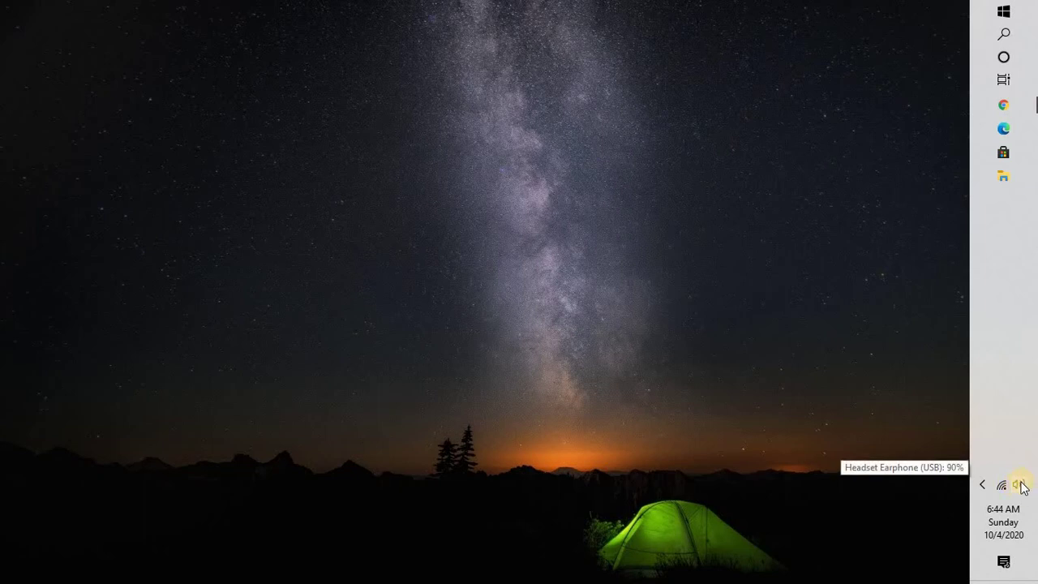
# - Open the classic Sound control panel (mmsys.cpl) from the tray sound options and Run box
pyautogui.rightClick(1022, 486)
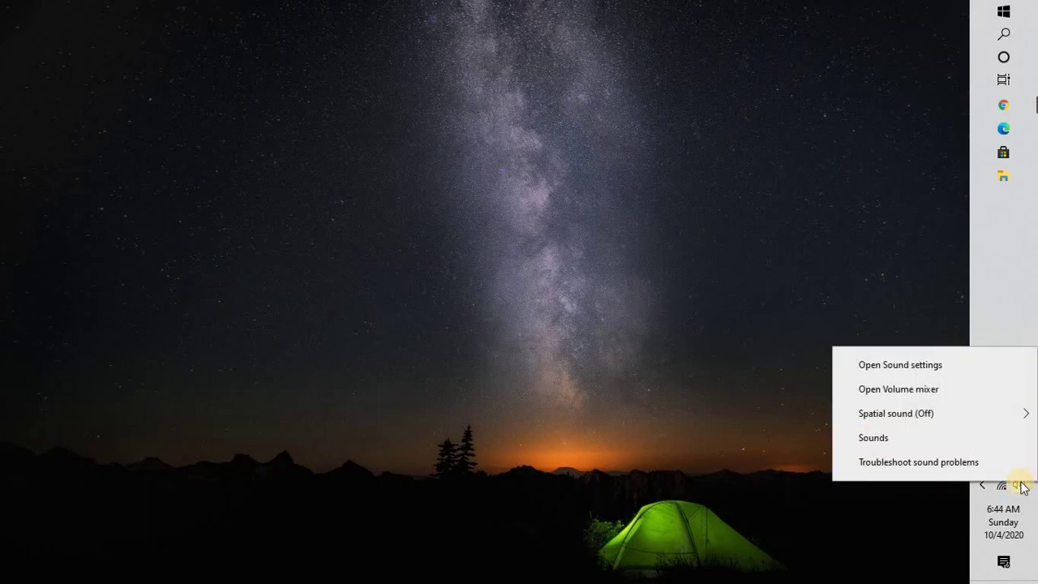
pyautogui.click(898, 437)
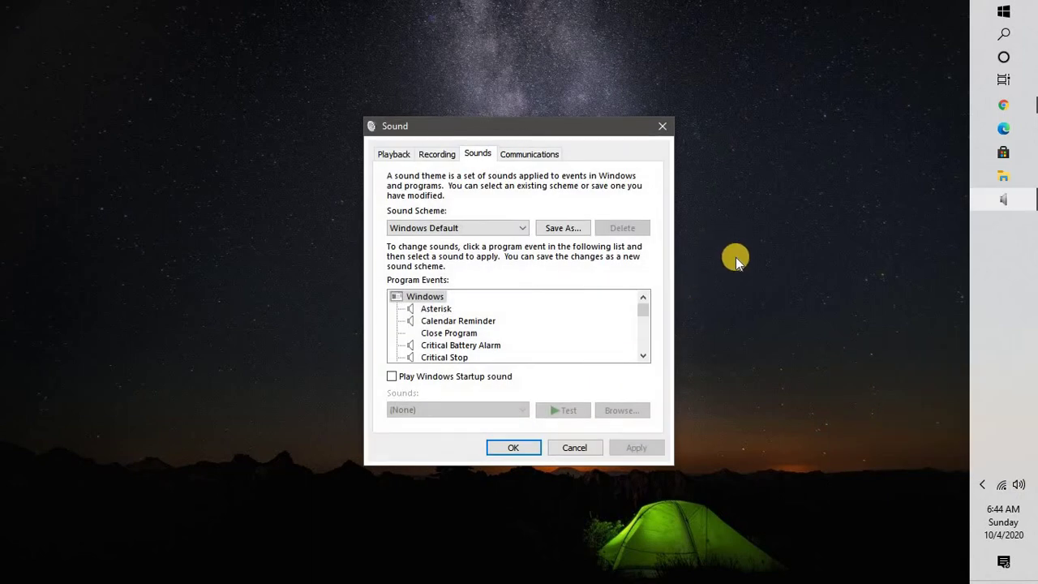
pyautogui.press('super+r')
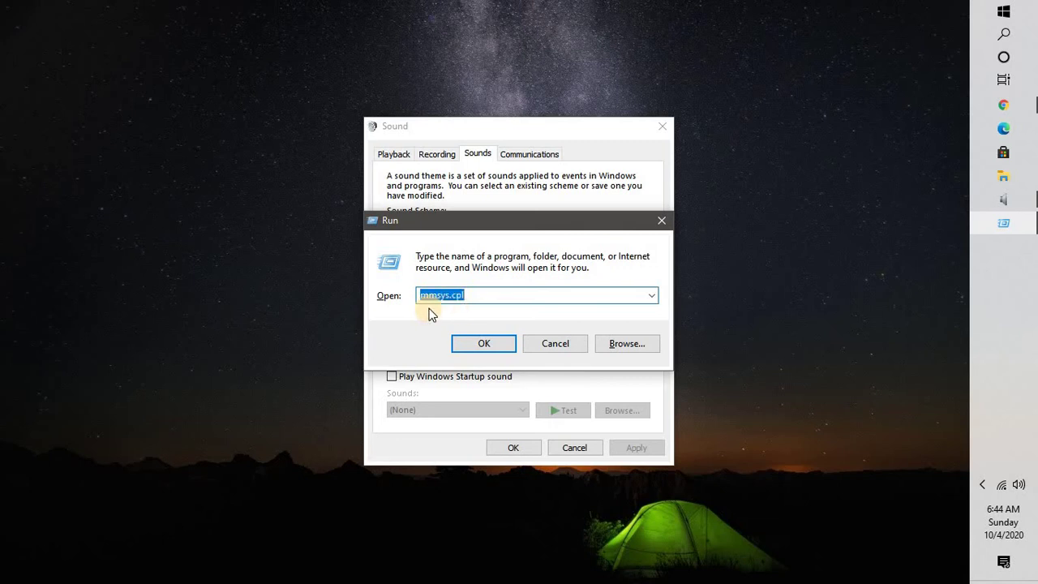
pyautogui.click(662, 221)
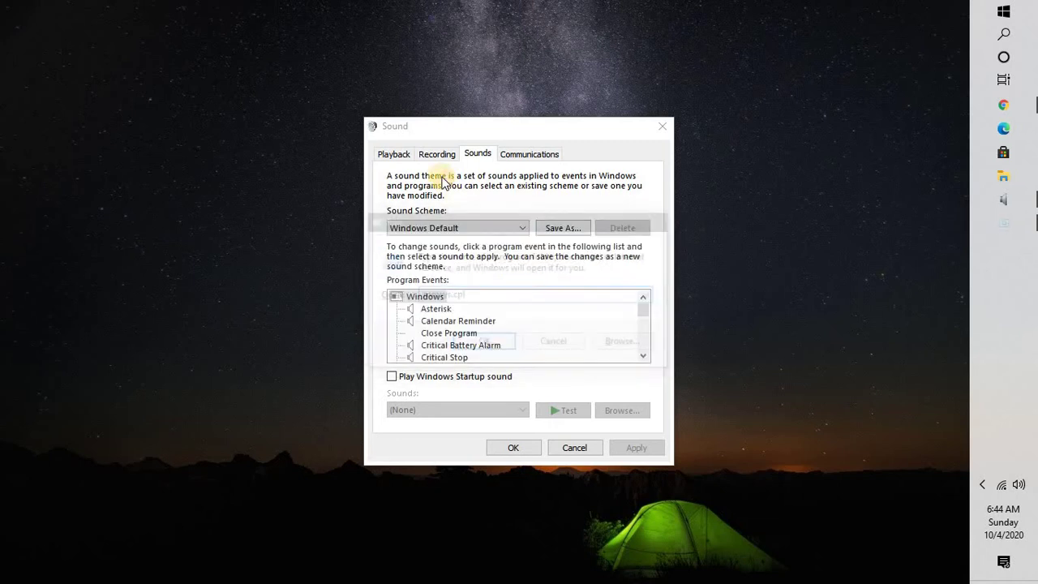
# - Tick 'Disable all enhancements' in the Headset Earphone playback device's properties
pyautogui.click(403, 159)
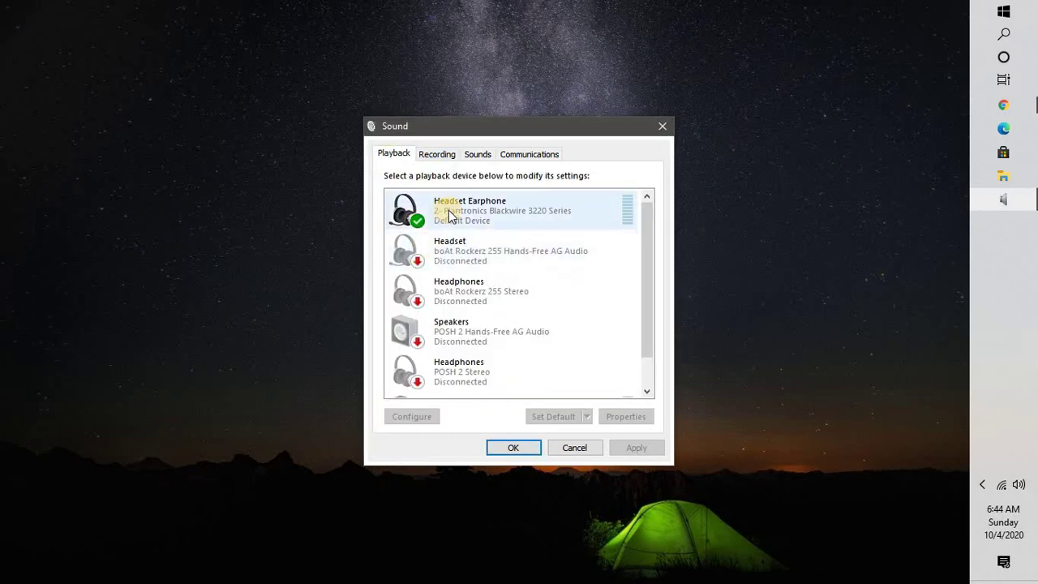
pyautogui.rightClick(450, 212)
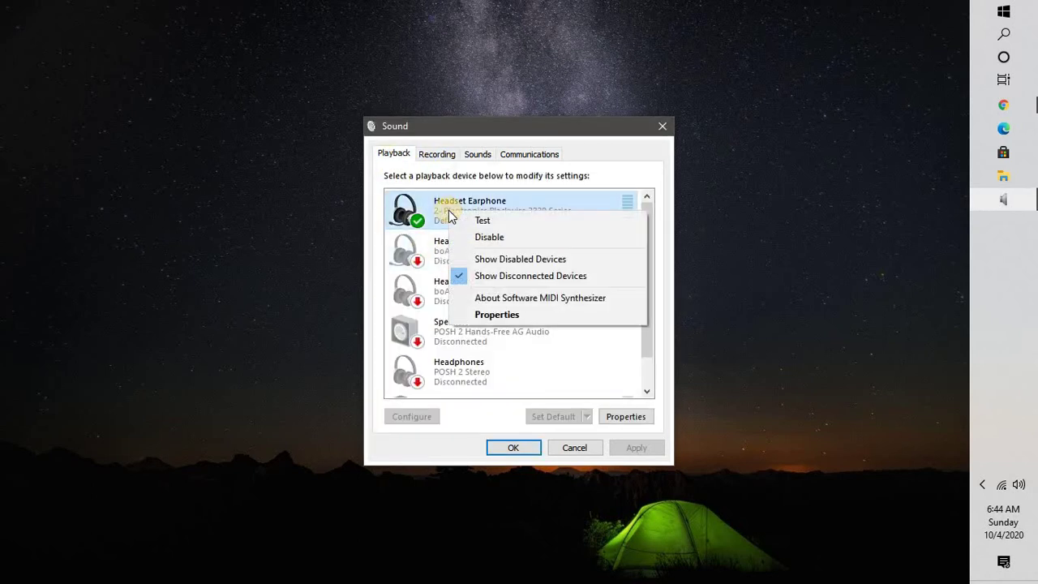
pyautogui.click(449, 211)
pyautogui.doubleClick(451, 211)
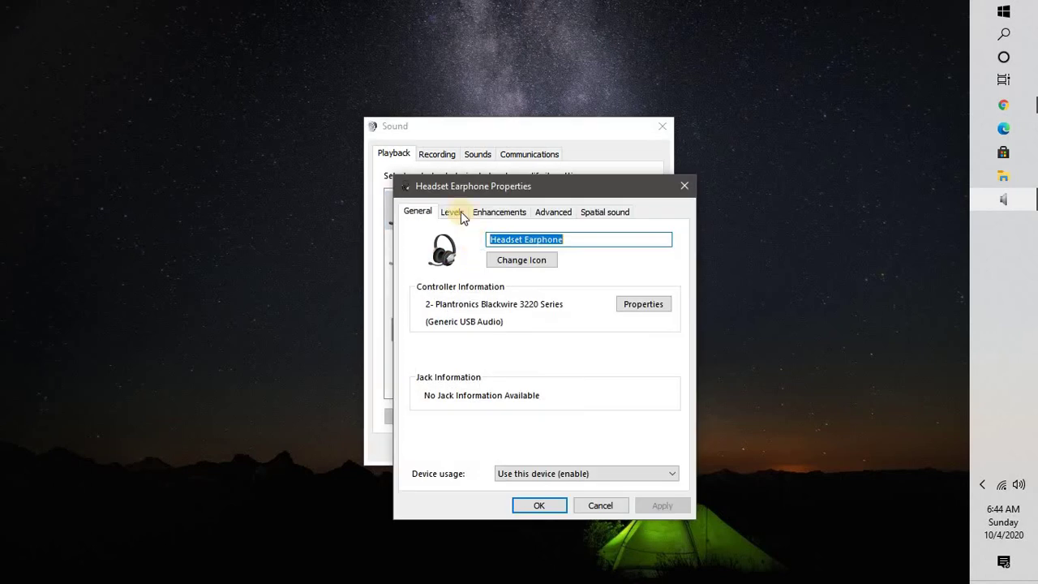
pyautogui.click(505, 213)
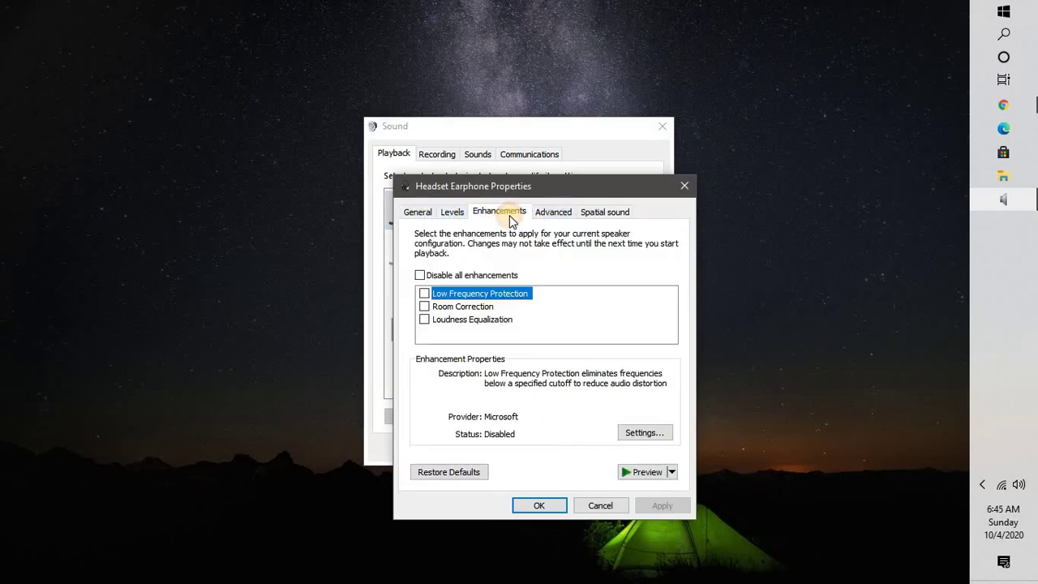
pyautogui.click(420, 276)
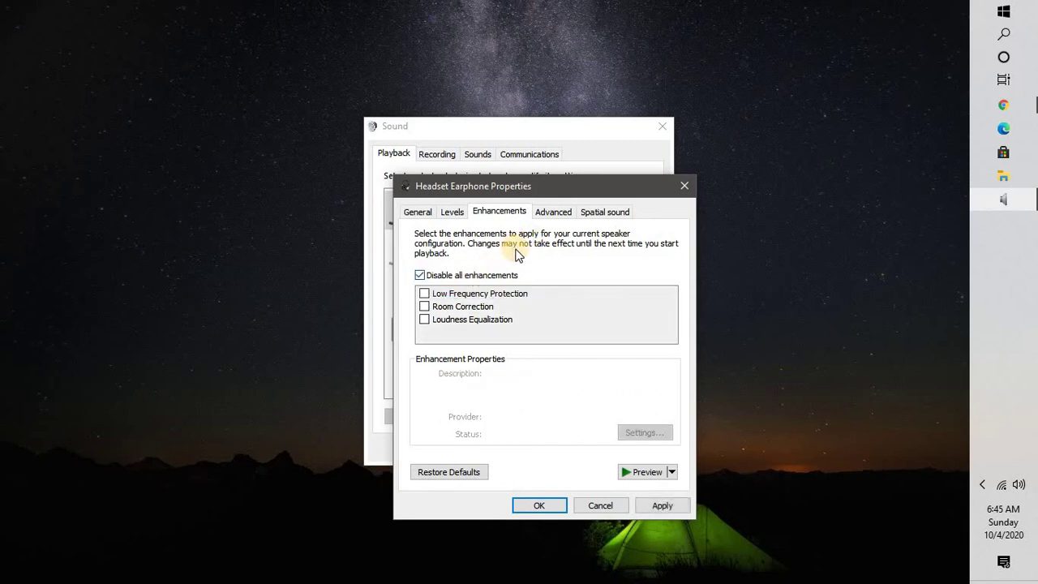
# - Leave the headset's default format at 2 channel, 16 bit, 48000 Hz and close the sound windows
pyautogui.click(548, 214)
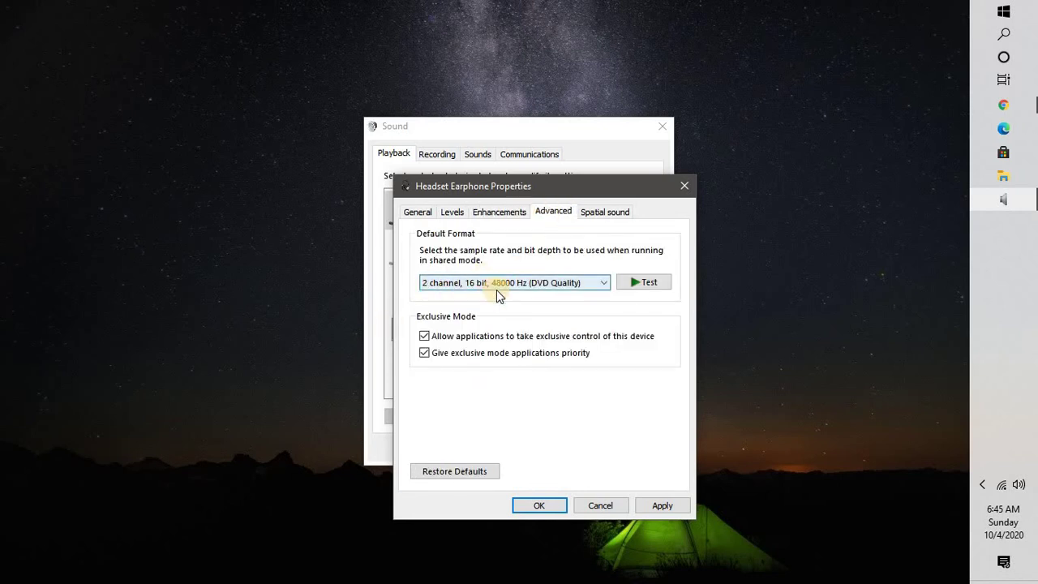
pyautogui.click(519, 285)
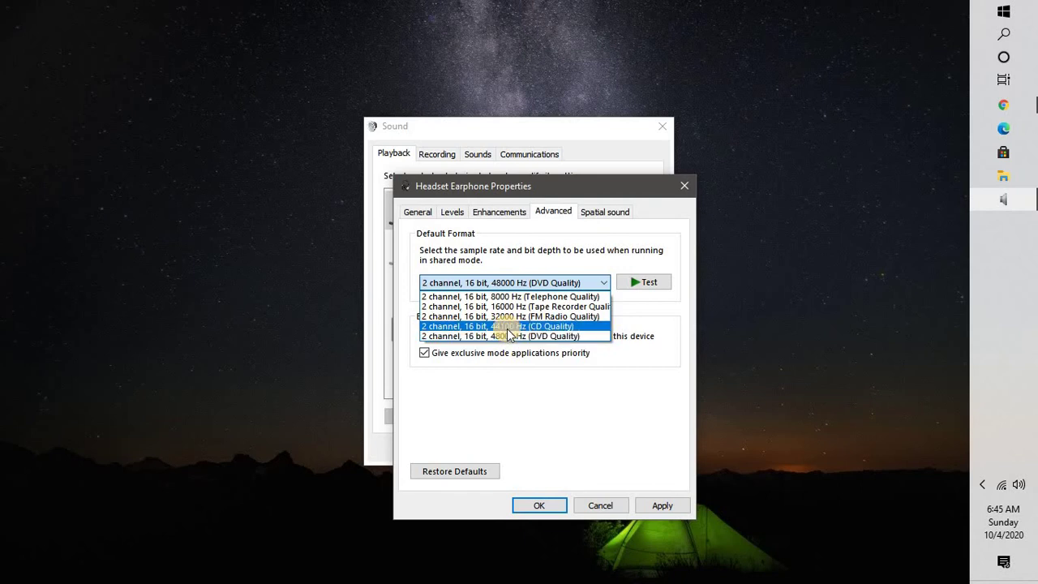
pyautogui.press('Escape')
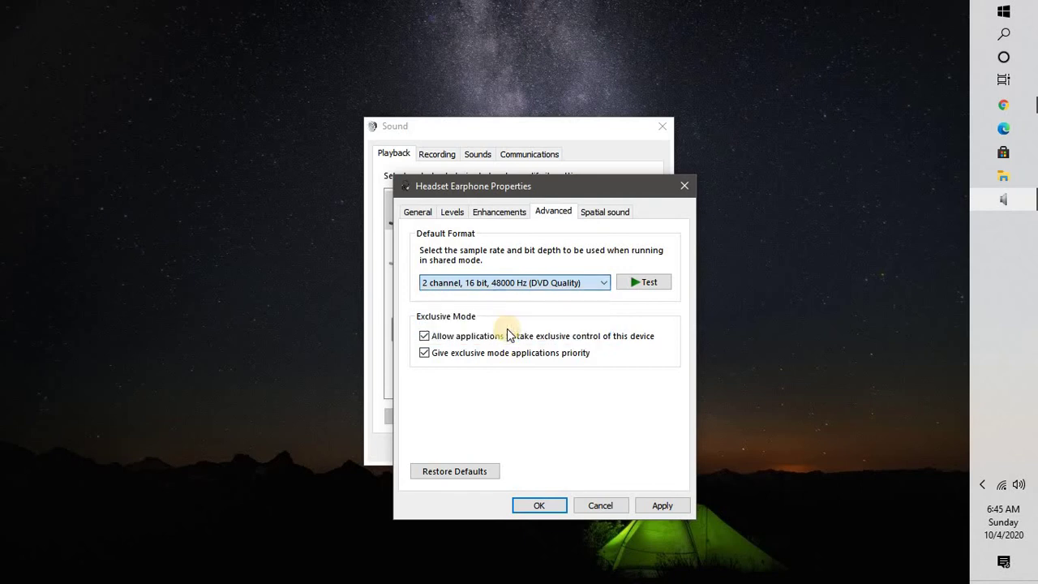
pyautogui.press('Escape')
pyautogui.press('Escape')
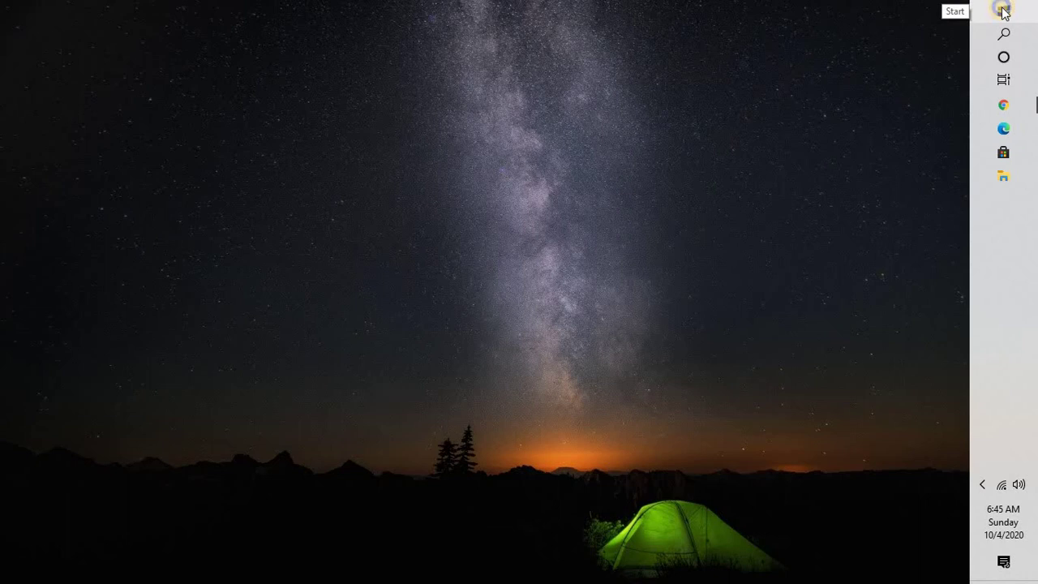
# - Open Windows Settings from the Win+X power-user menu
pyautogui.press('super+x')
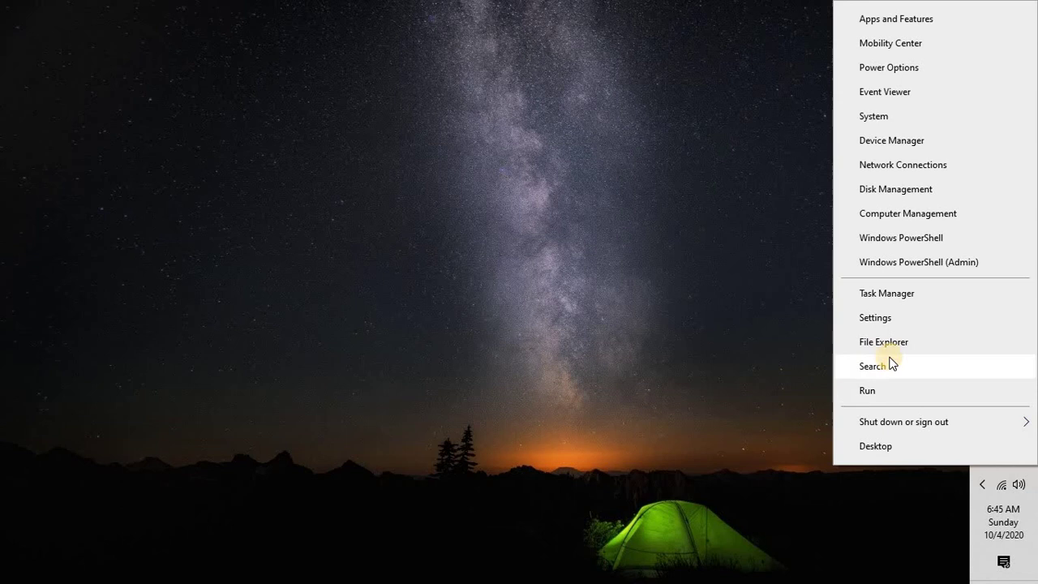
pyautogui.click(51, 212)
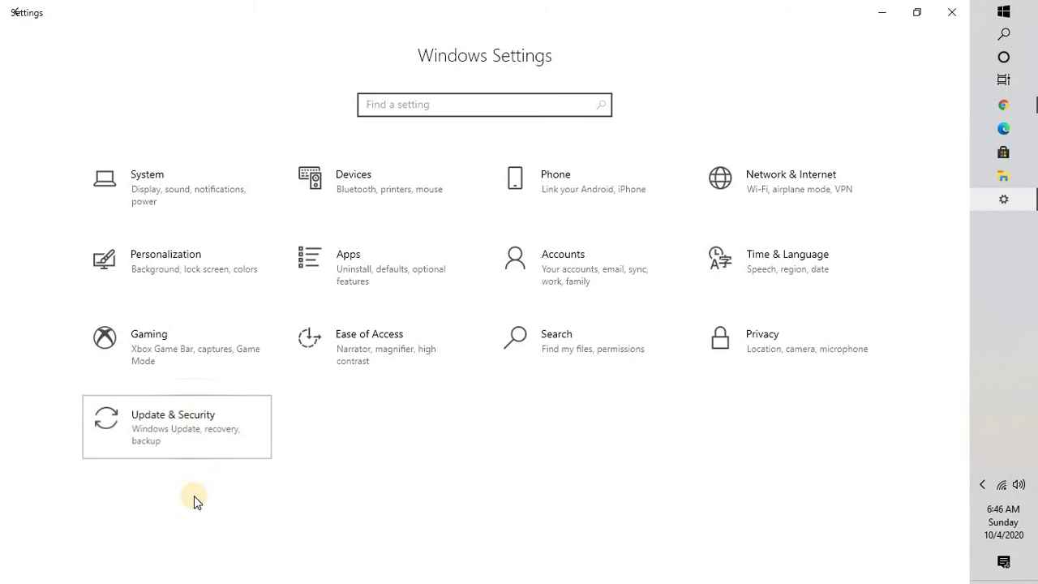
# - Go to Update & Security > Troubleshoot > Additional troubleshooters
pyautogui.click(183, 420)
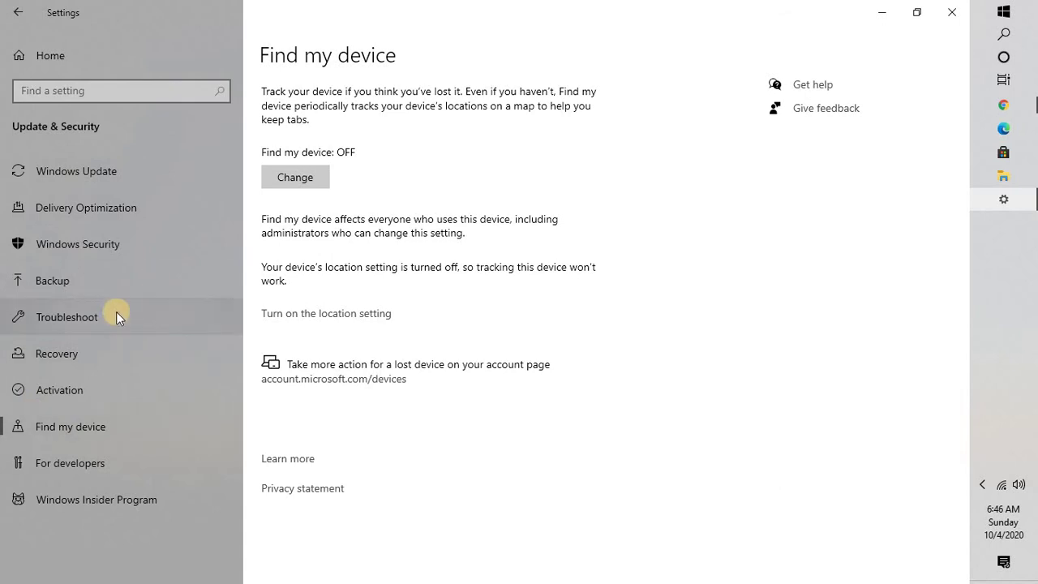
pyautogui.click(139, 320)
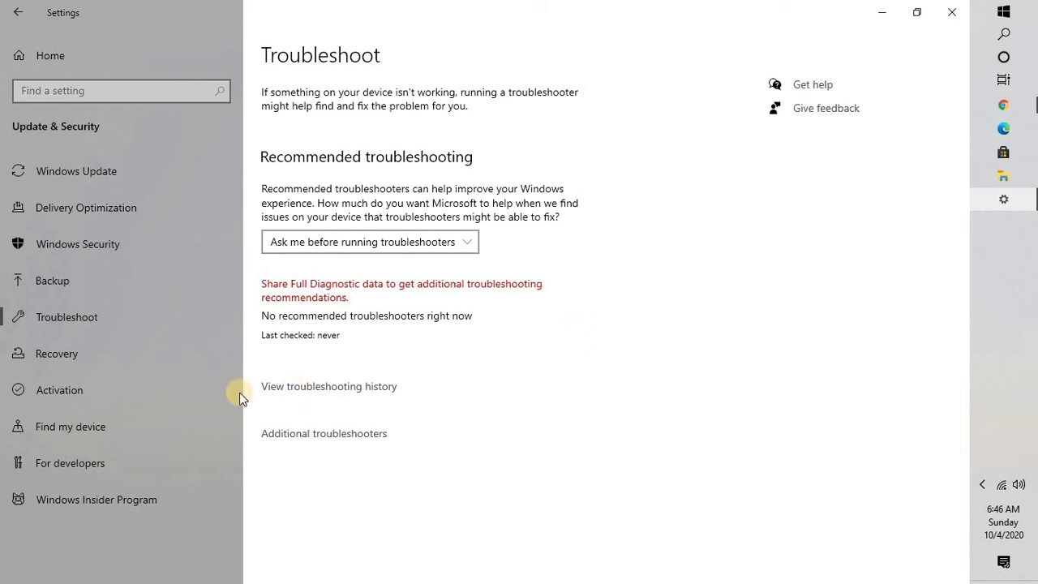
pyautogui.click(337, 436)
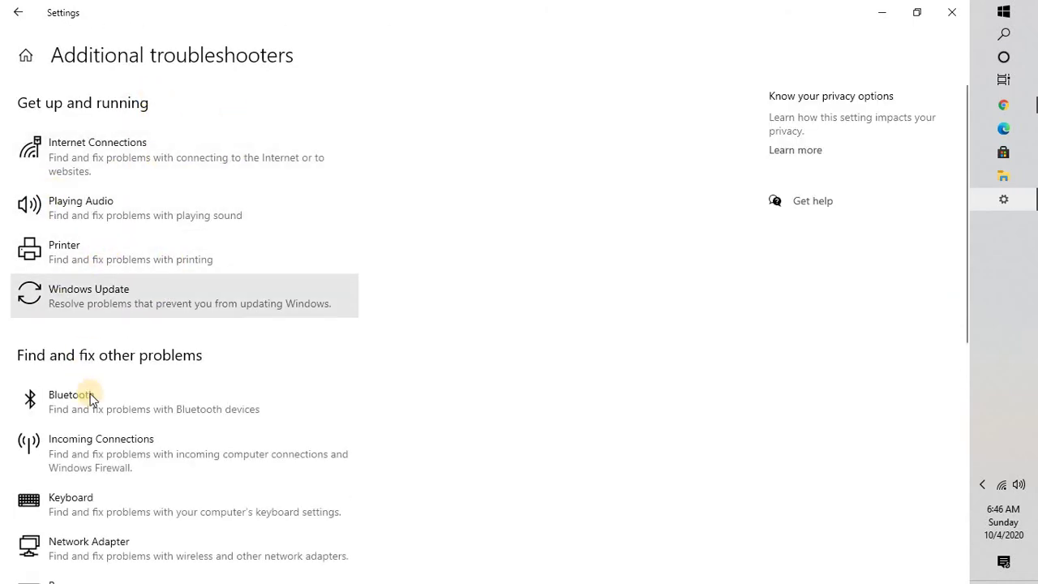
# - Expand Playing Audio and run its troubleshooter
pyautogui.click(160, 201)
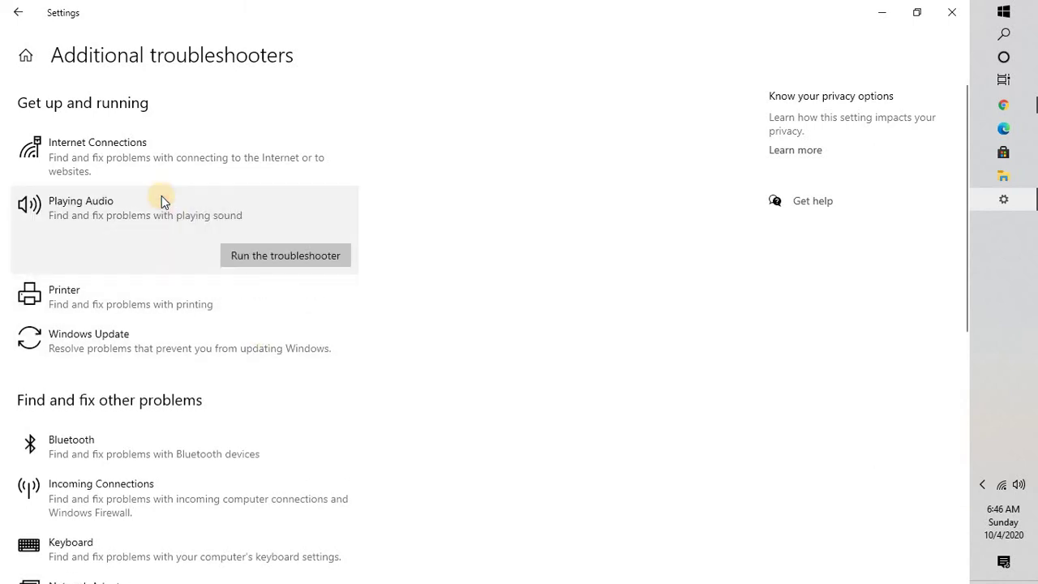
pyautogui.click(316, 260)
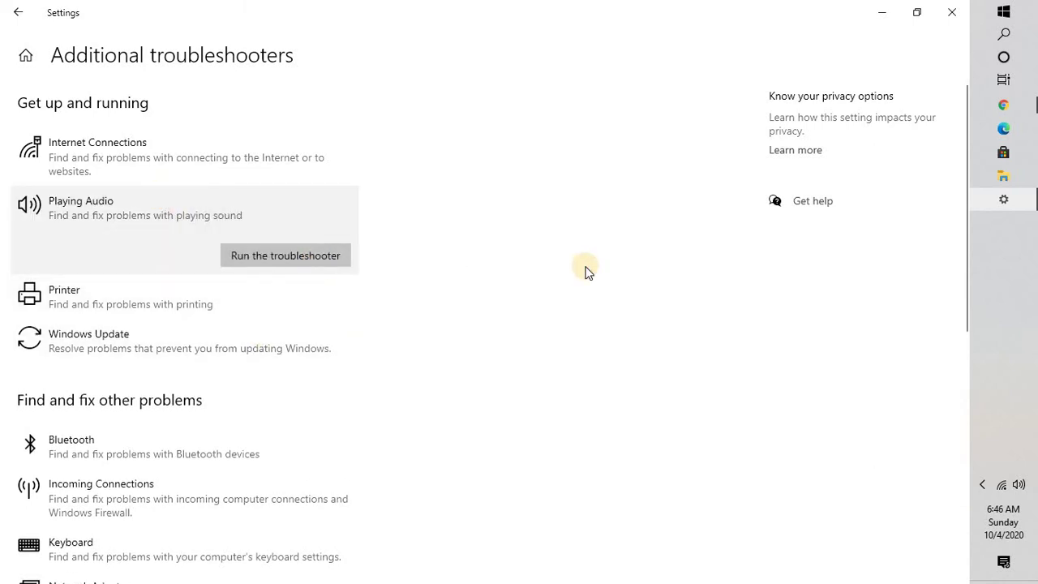